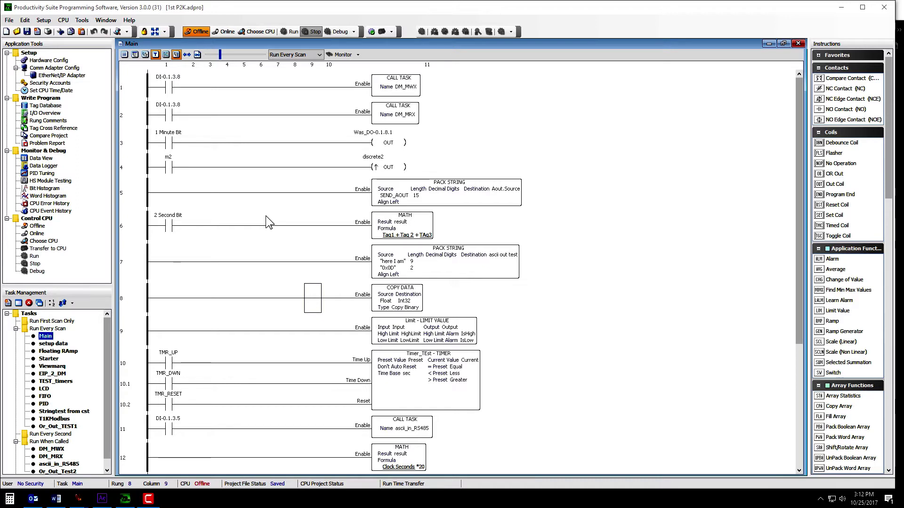
# Save a copy of the project to the Desktop as 'New Project P2K.adpro'
pyautogui.click(9, 20)
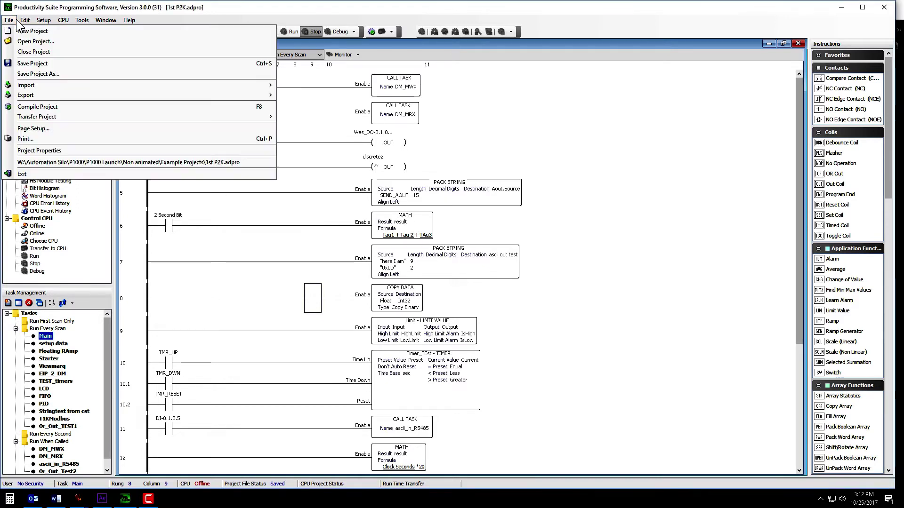
pyautogui.click(29, 71)
pyautogui.click(342, 232)
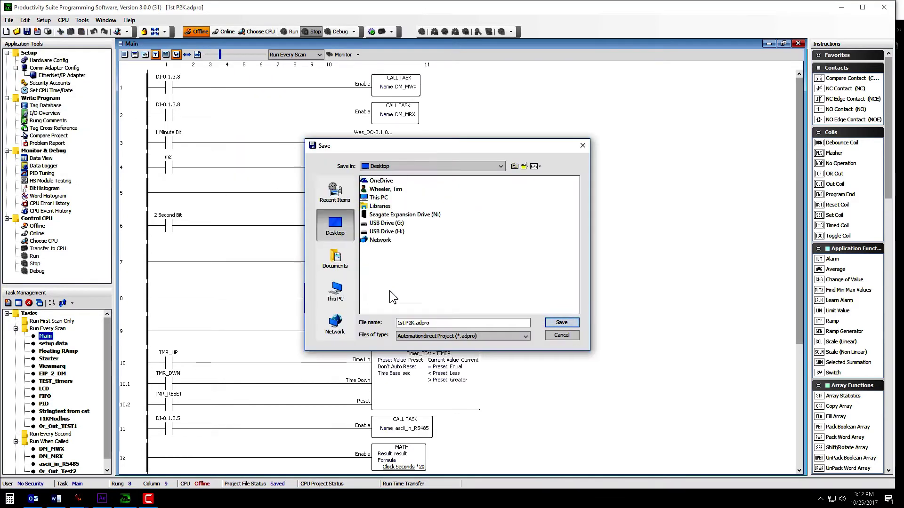
pyautogui.click(399, 323)
pyautogui.write('New Project')
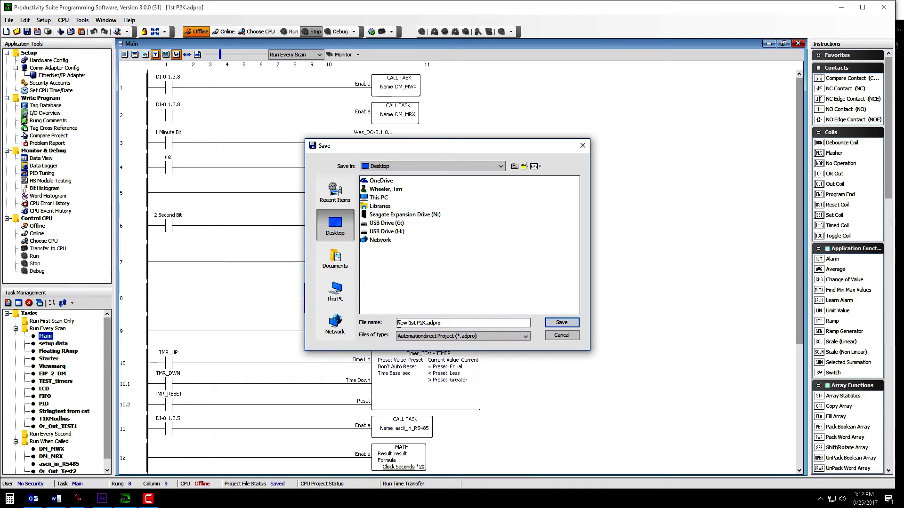
pyautogui.press('Delete')
pyautogui.press('Delete')
pyautogui.press('Delete')
pyautogui.click(559, 324)
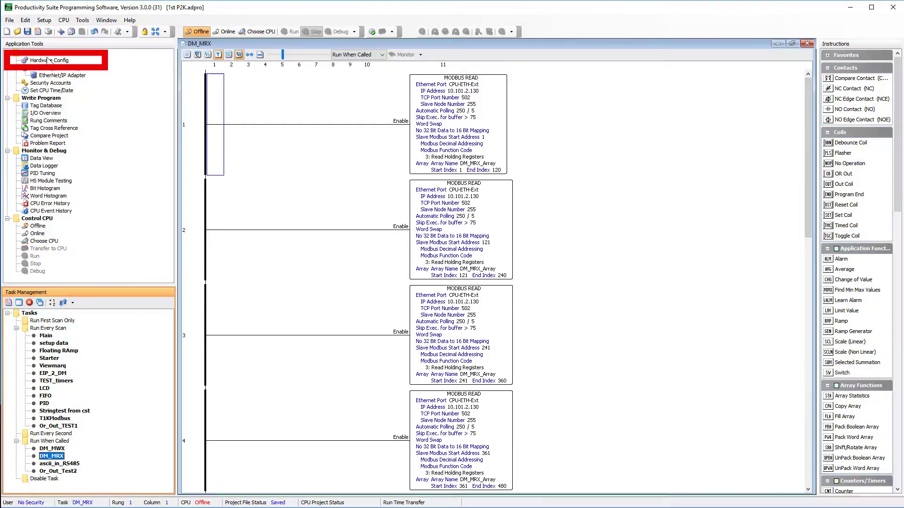
# Review the P2-550 CPU's Ethernet, Remote Access and Serial Port settings, then view the EtherNet/IP devices
pyautogui.doubleClick(48, 60)
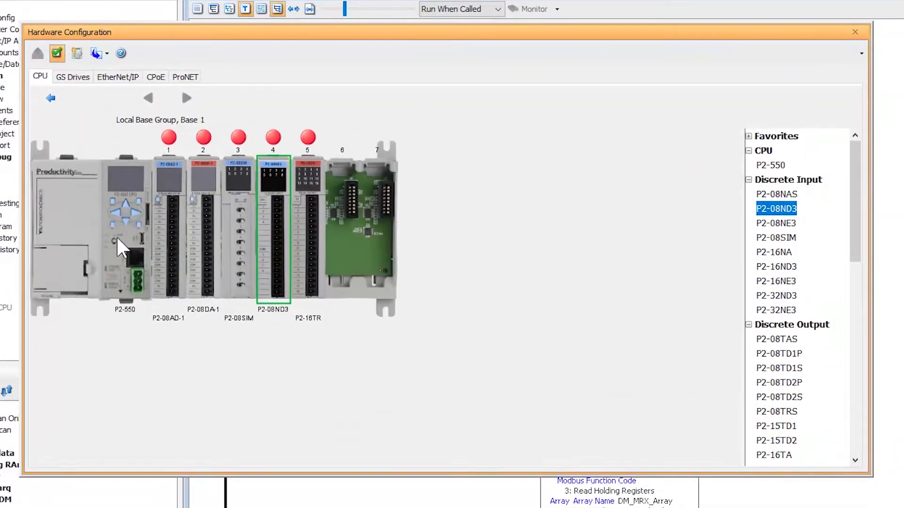
pyautogui.doubleClick(121, 247)
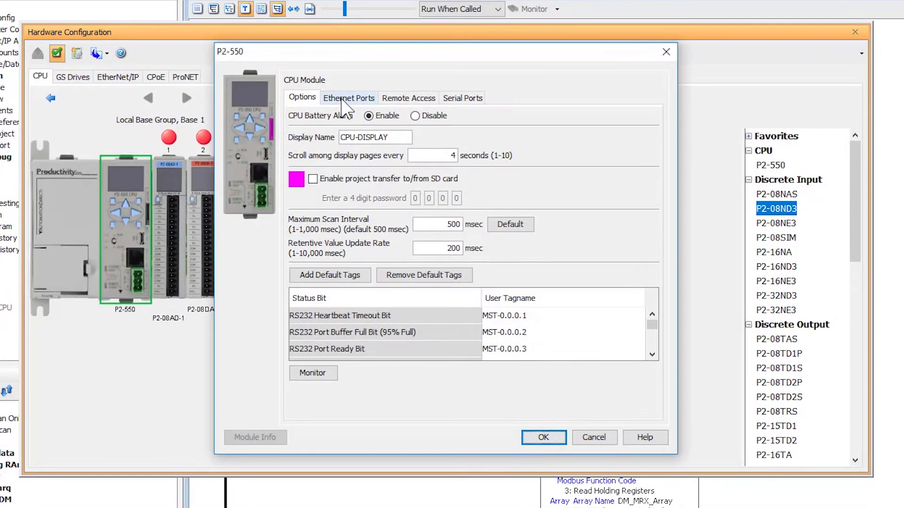
pyautogui.click(346, 99)
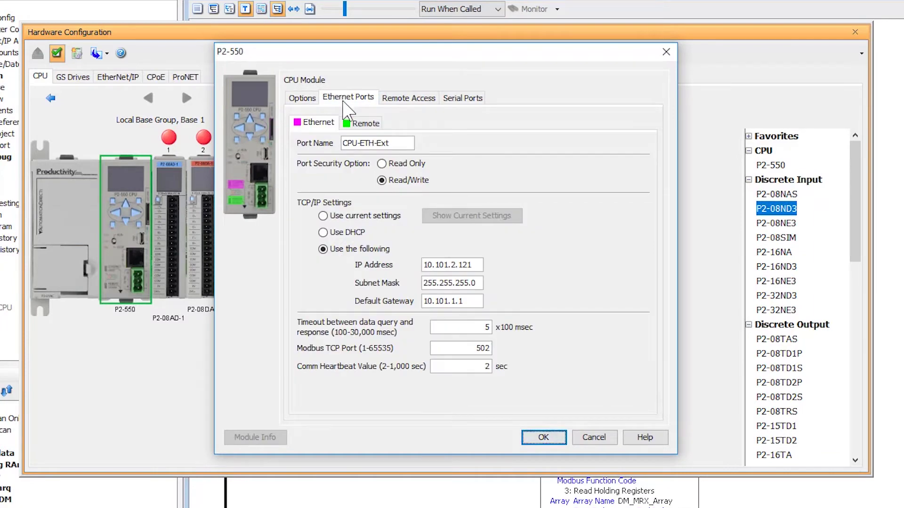
pyautogui.click(412, 100)
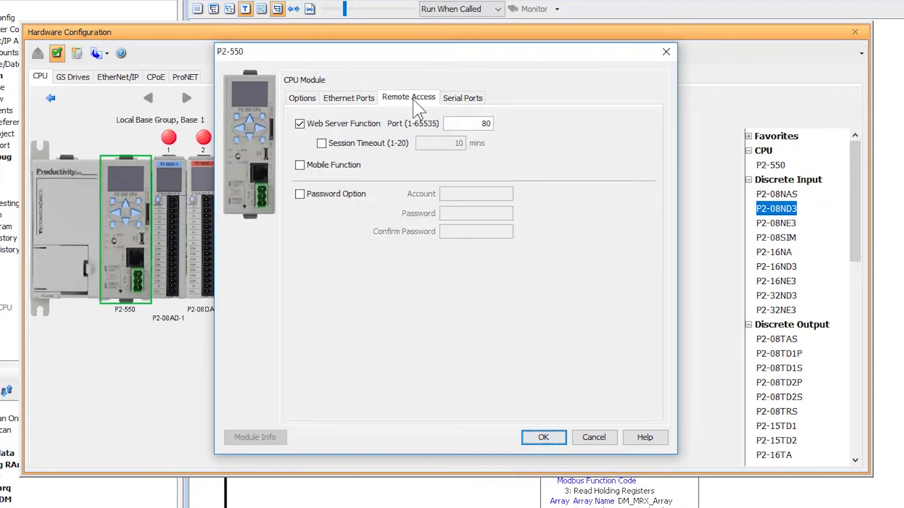
pyautogui.click(475, 99)
pyautogui.click(554, 437)
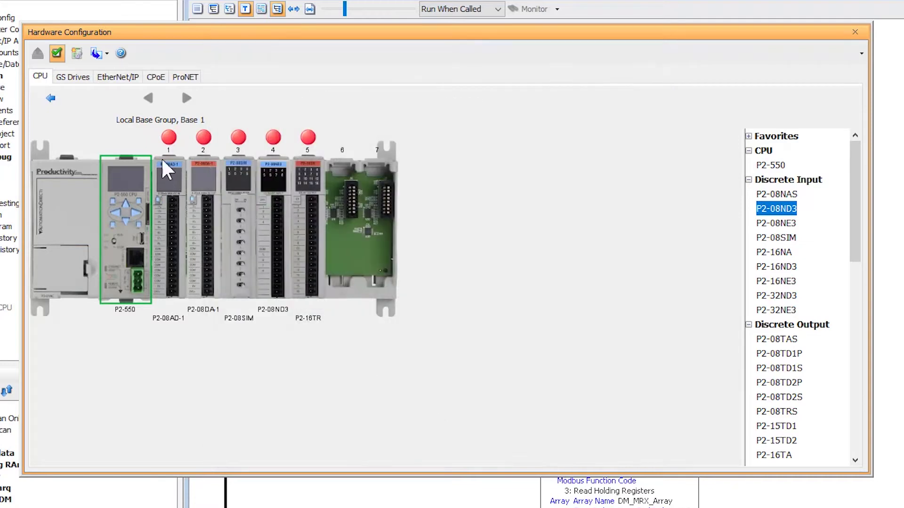
pyautogui.click(118, 76)
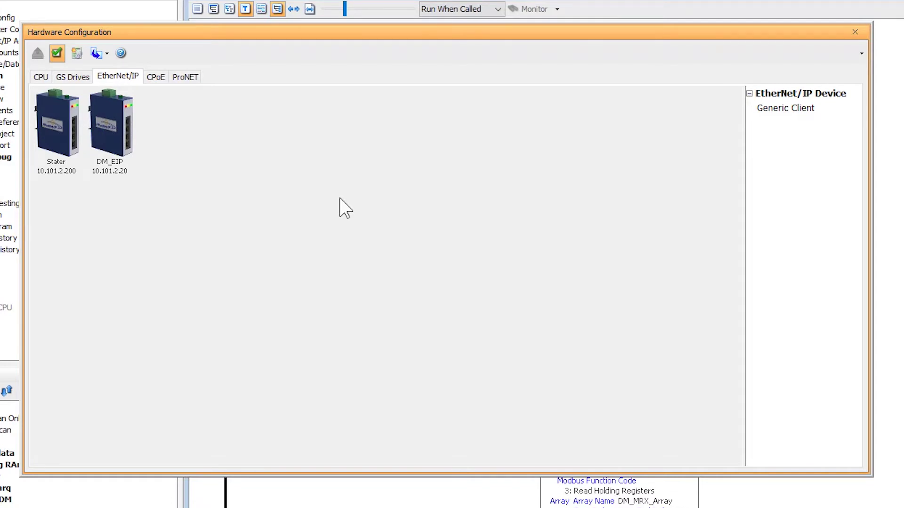
# From the CPU base view, choose Productivity1000 as the hardware family to convert to
pyautogui.click(41, 78)
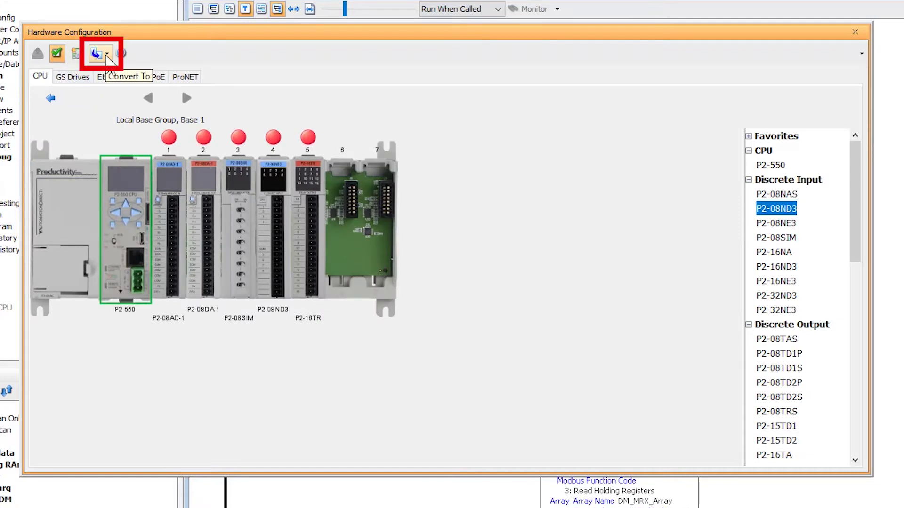
pyautogui.click(106, 55)
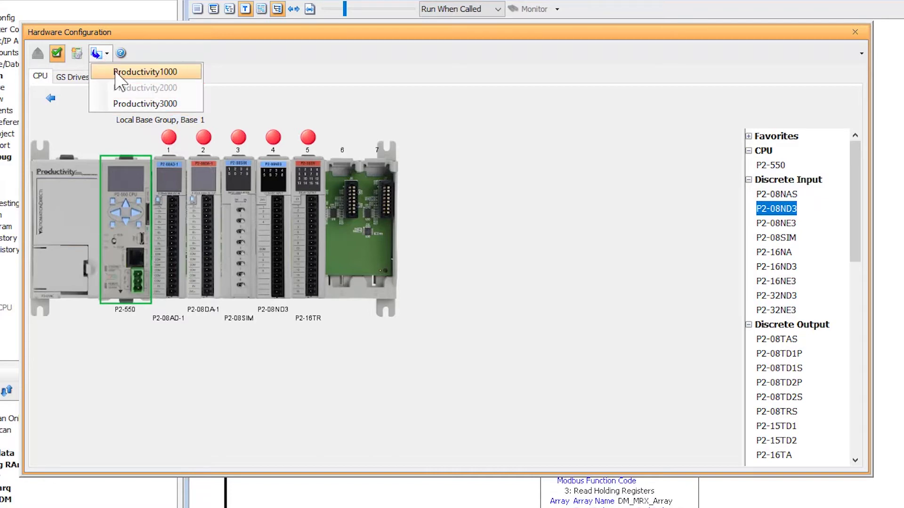
pyautogui.click(116, 75)
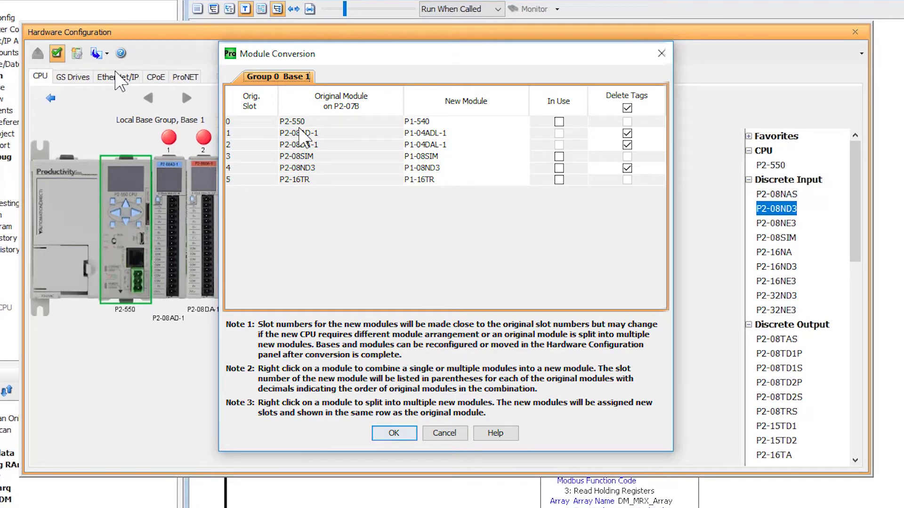
# Try splitting P2-08AD-1 and P2-08DA-1 into P1-04ADL-1 and P1-04DAL-1 modules, then undo both splits
pyautogui.rightClick(299, 133)
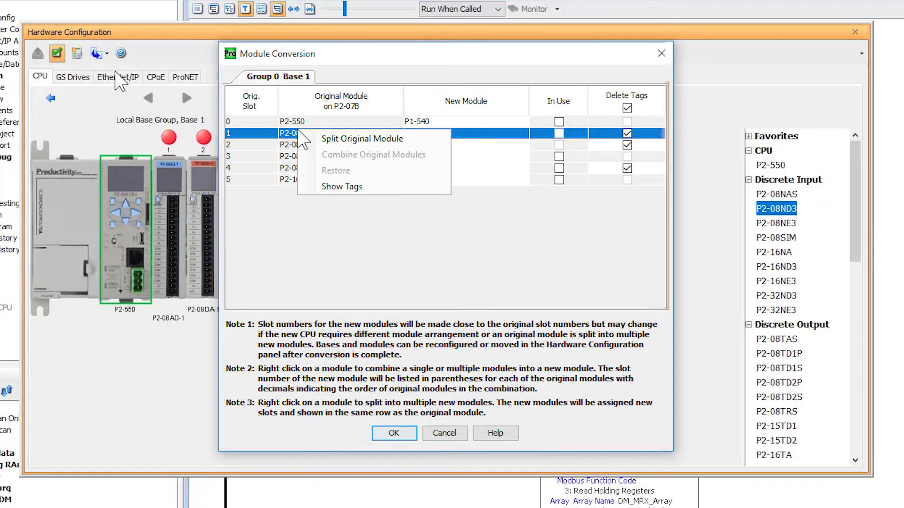
pyautogui.click(329, 139)
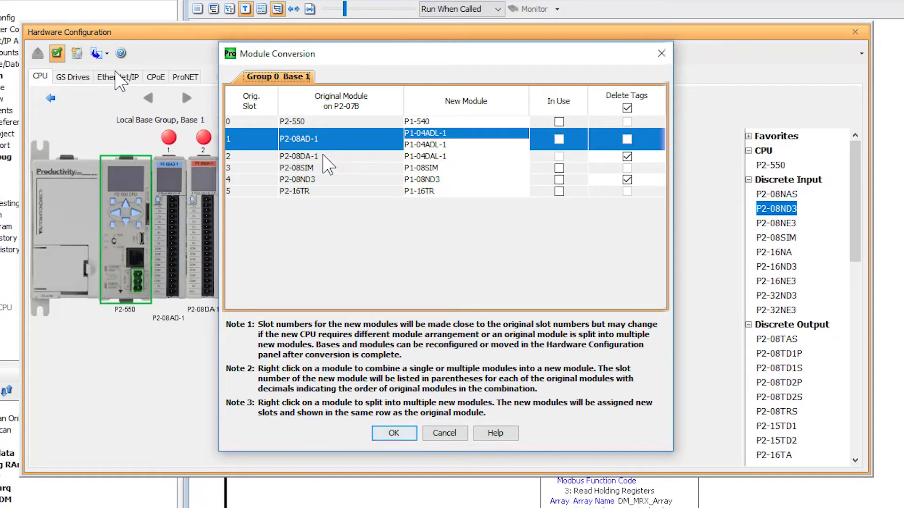
pyautogui.rightClick(323, 156)
pyautogui.click(357, 164)
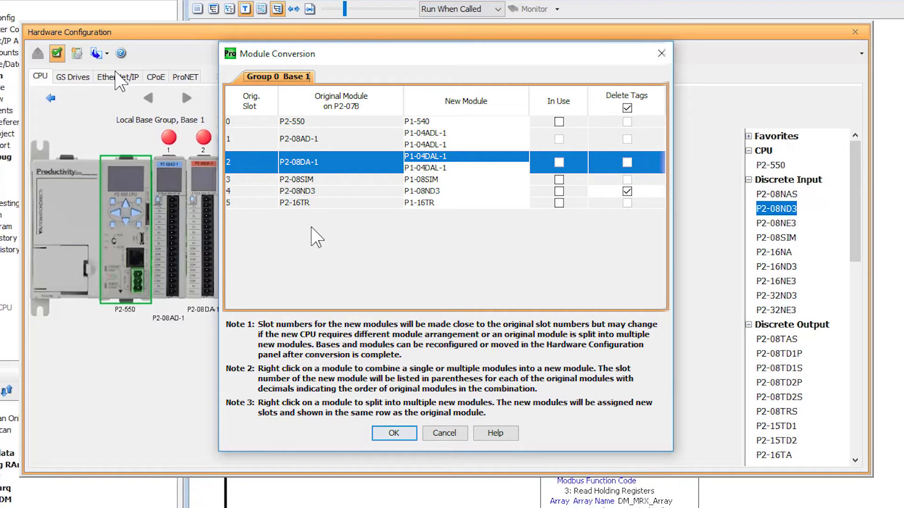
pyautogui.rightClick(311, 139)
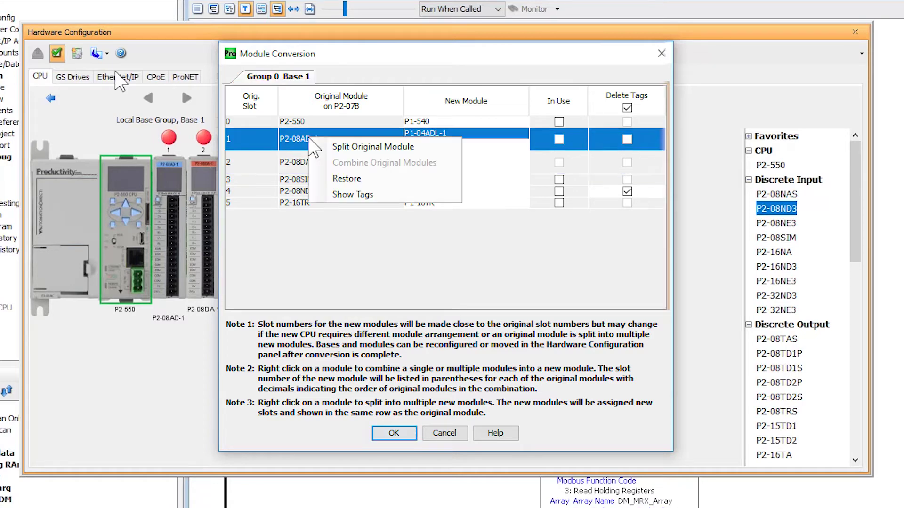
pyautogui.click(351, 177)
pyautogui.rightClick(311, 152)
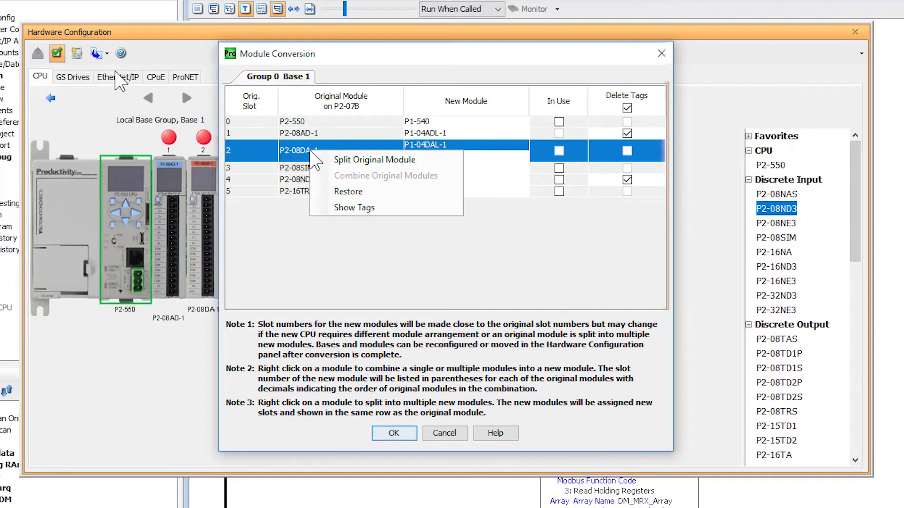
pyautogui.click(348, 192)
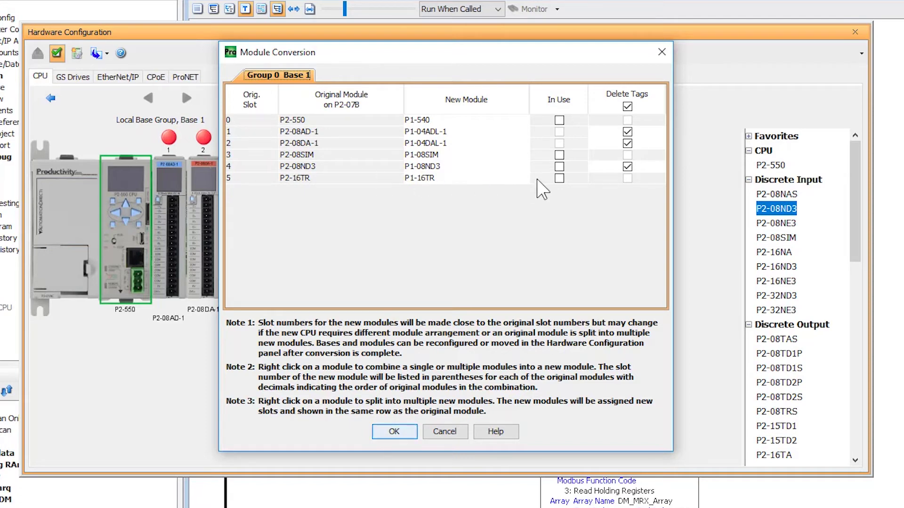
# Keep the tags of the P2-08AD-1 and P2-08DA-1 modules and apply the conversion
pyautogui.click(628, 132)
pyautogui.click(628, 143)
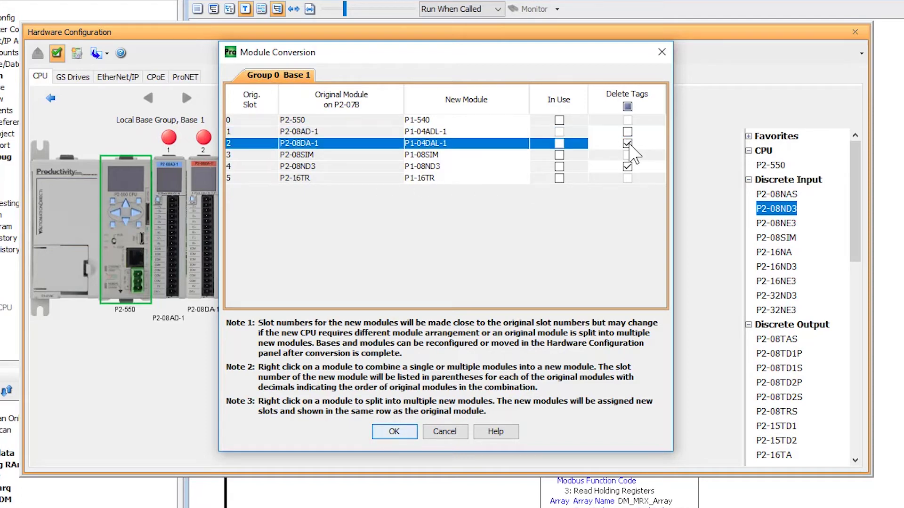
pyautogui.click(395, 430)
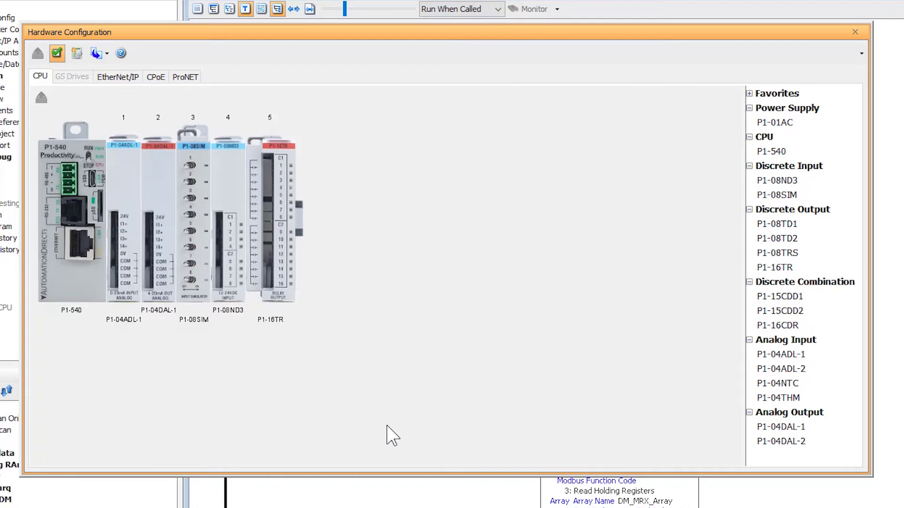
# Review the P1-540 Ethernet Port and Remote Access settings and the EtherNet/IP devices, then close Hardware Configuration
pyautogui.doubleClick(84, 242)
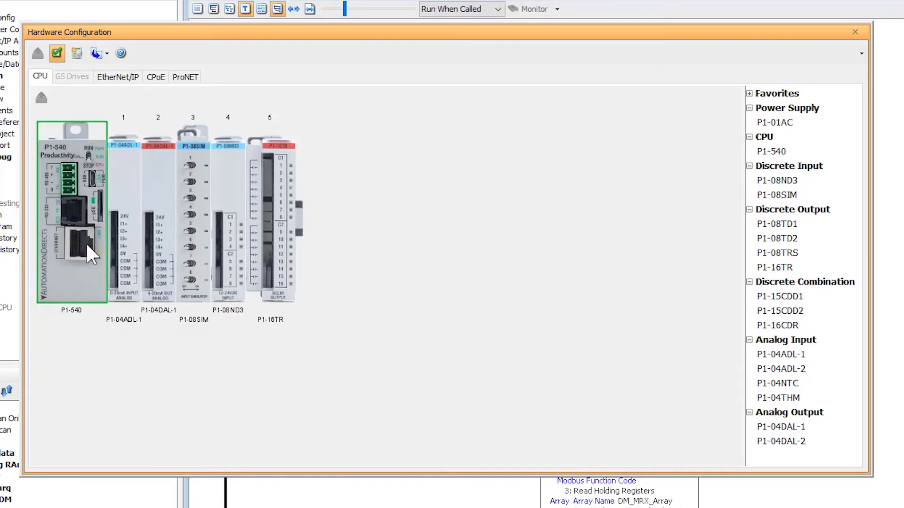
pyautogui.click(358, 99)
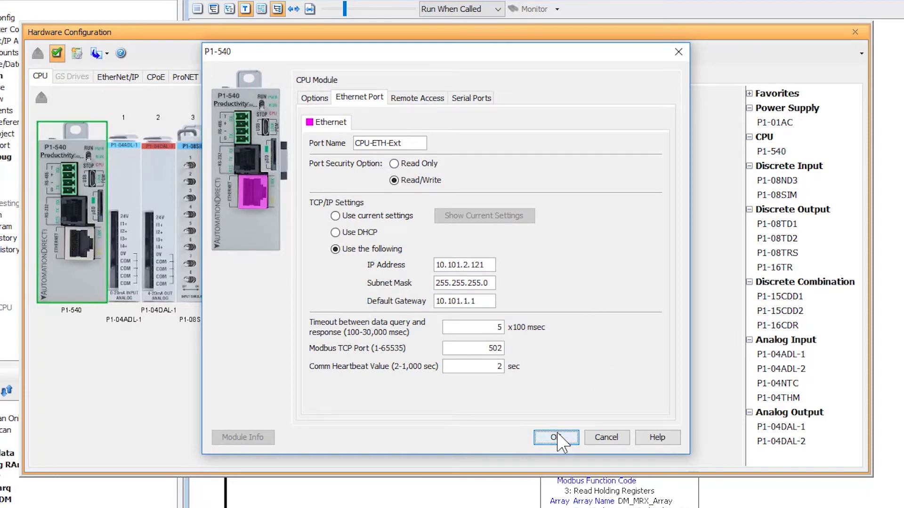
pyautogui.click(424, 99)
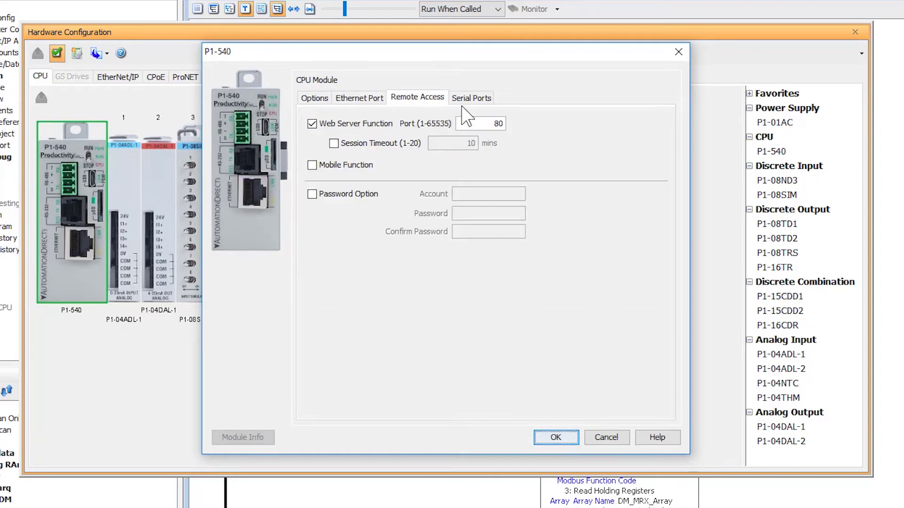
pyautogui.click(555, 437)
pyautogui.click(118, 77)
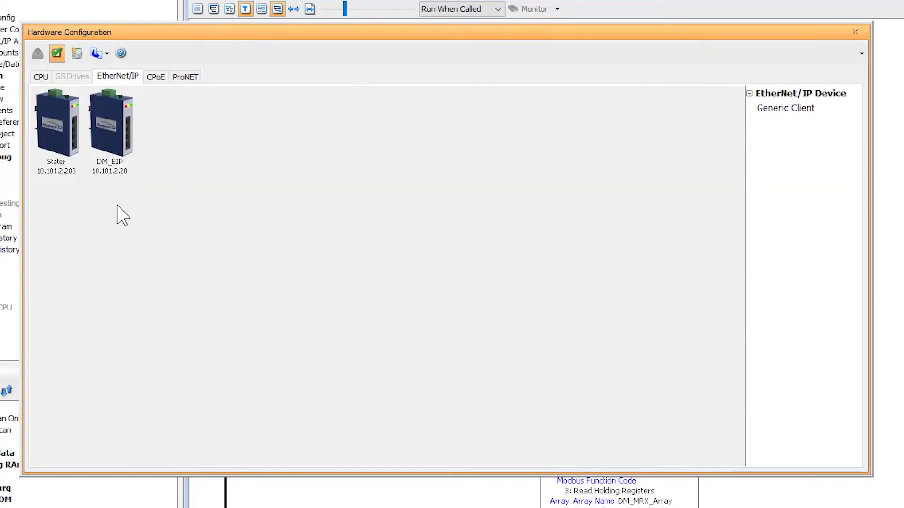
pyautogui.click(855, 32)
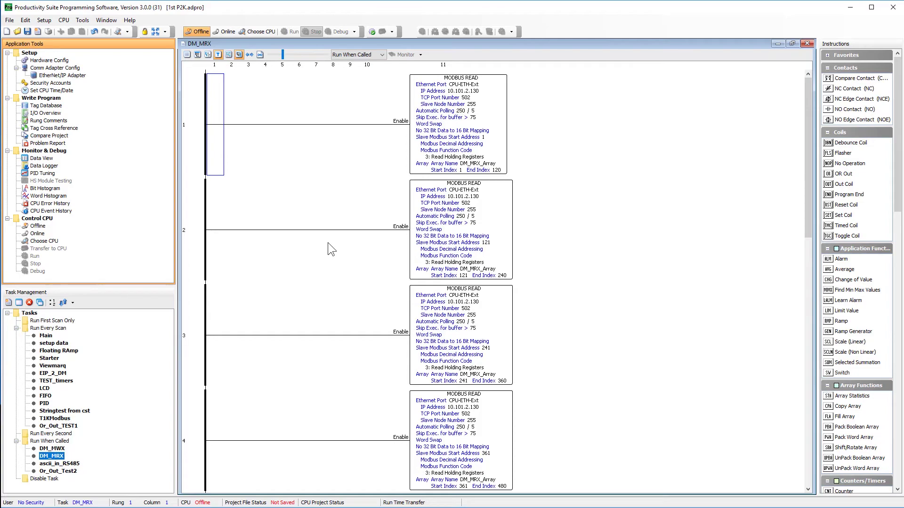
# Compile with F8, dismiss the error message, and go to the unsupported LCD instruction's location
pyautogui.press('F8')
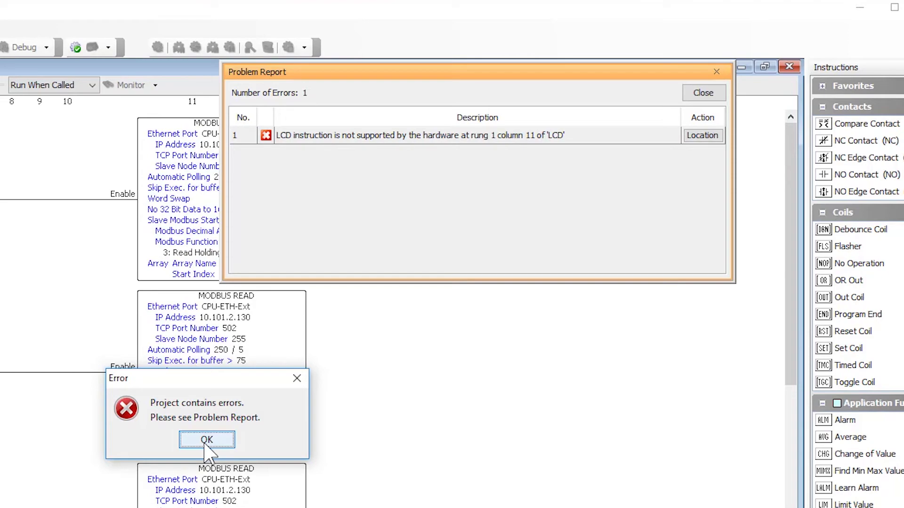
pyautogui.click(206, 440)
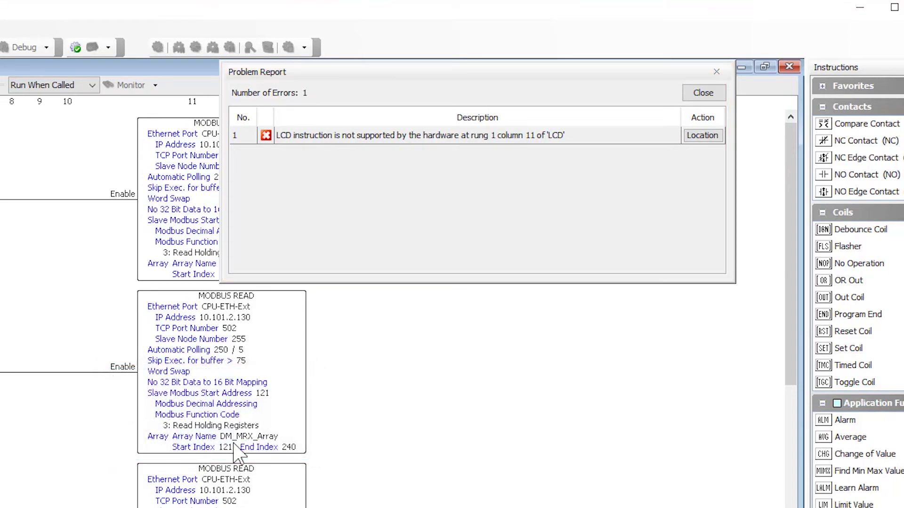
pyautogui.click(701, 135)
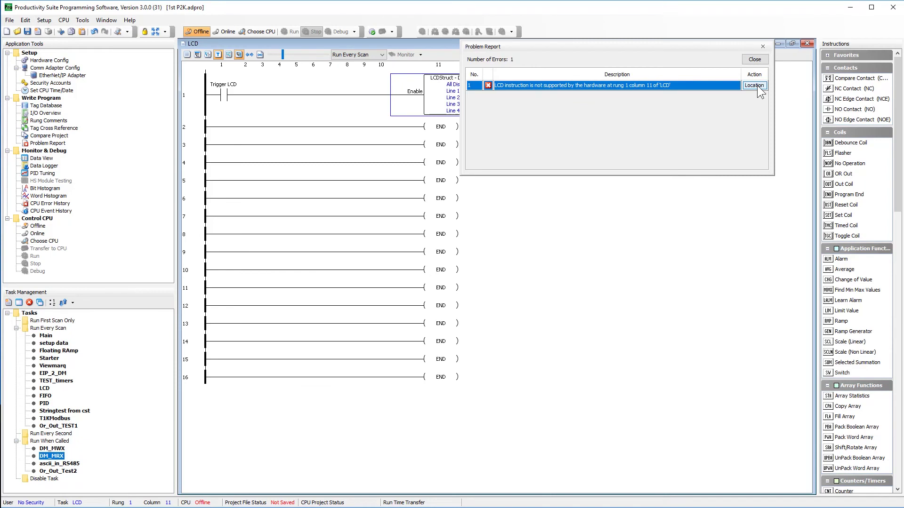
pyautogui.click(344, 104)
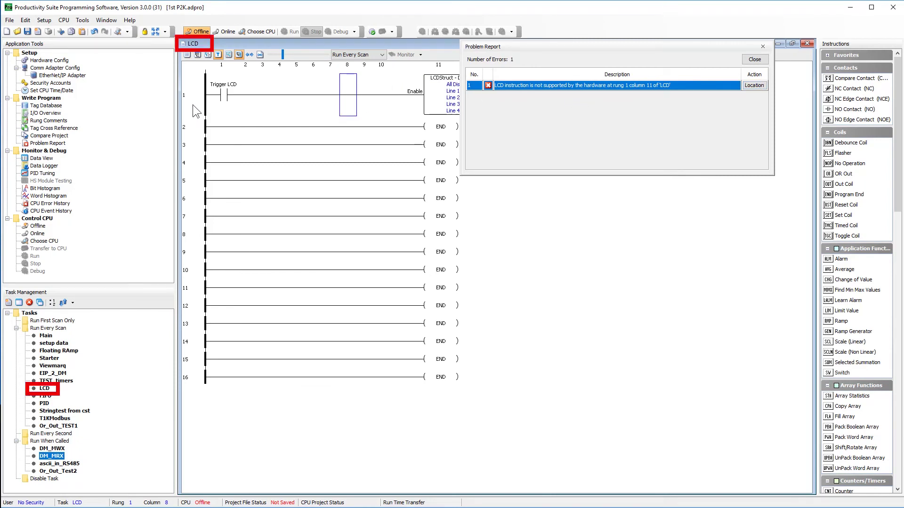
# Move the LCD task from Run Every Scan into Disable Task and close the Problem Report
pyautogui.rightClick(45, 389)
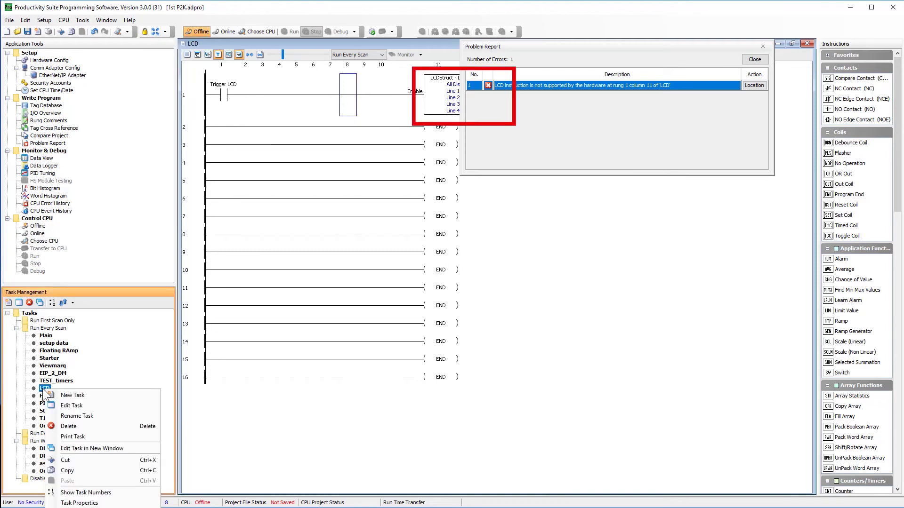
pyautogui.click(306, 371)
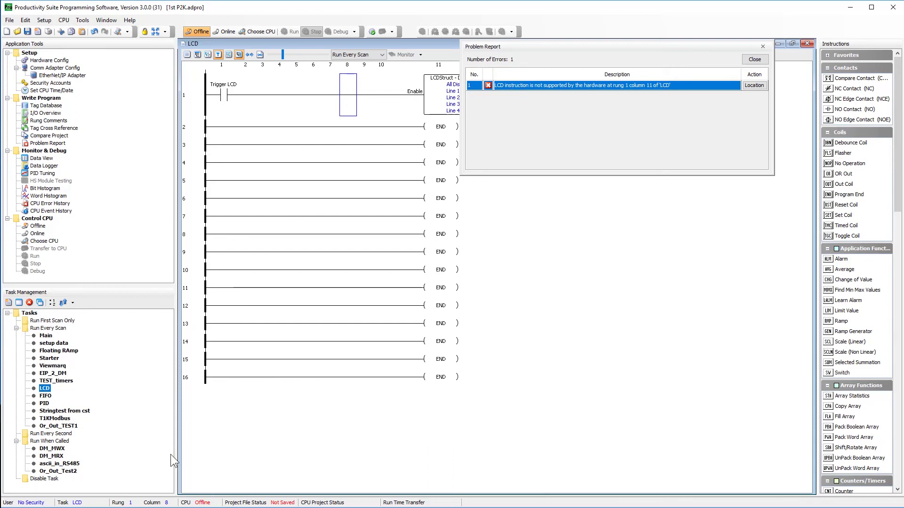
pyautogui.moveTo(47, 390); pyautogui.dragTo(43, 483)
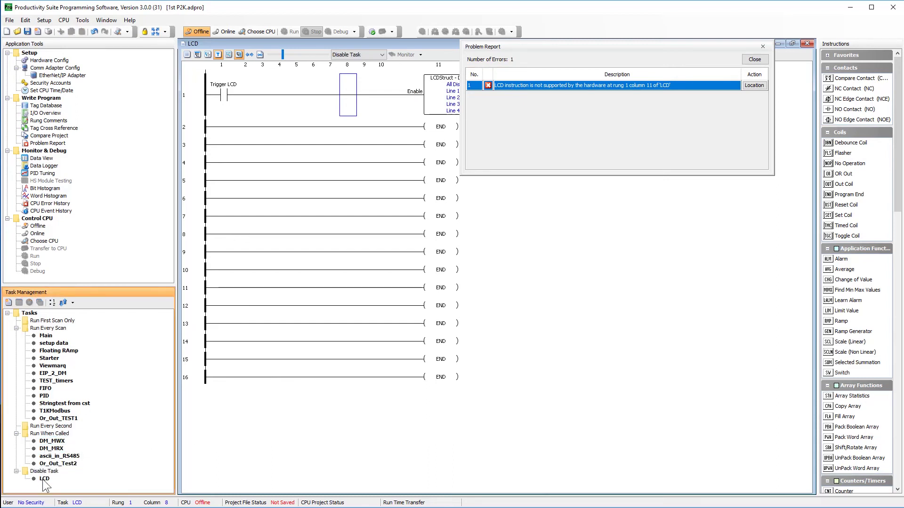
pyautogui.click(755, 59)
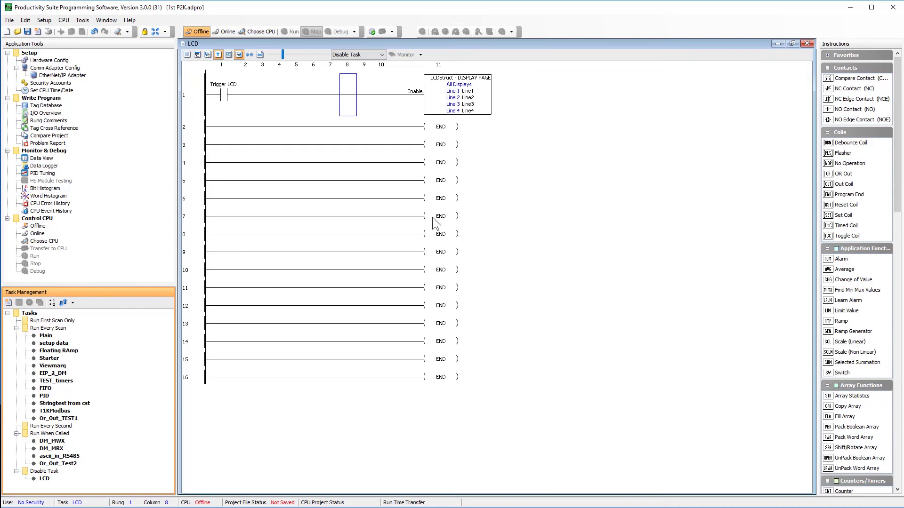
# Save the project as 'P1000 PLC converted from p2000.adpro' in Example Projects
pyautogui.hotkey('alt', 'f')
pyautogui.write('adpro')
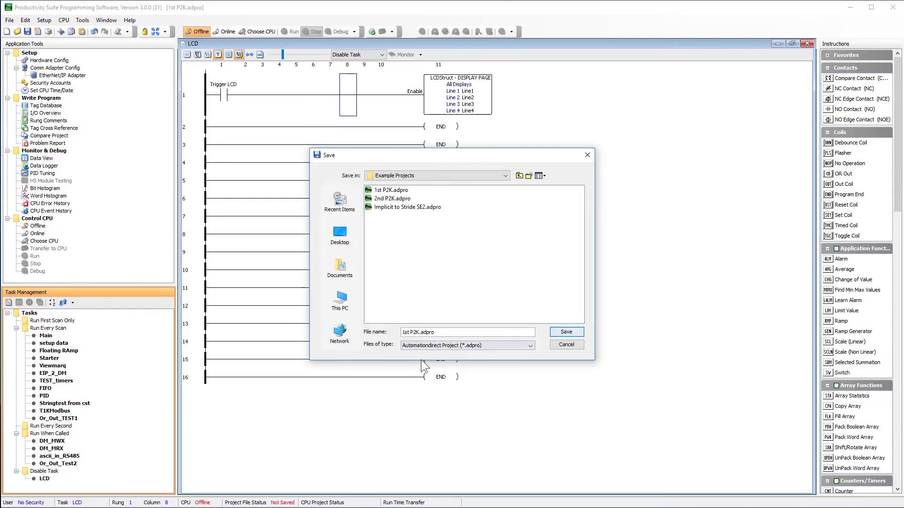
pyautogui.write('P1000 PLC converted from p2000')
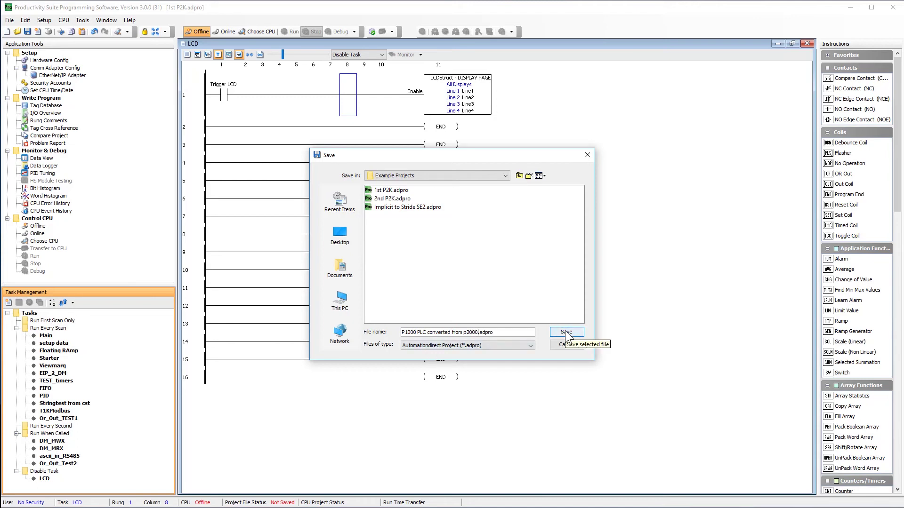
pyautogui.click(566, 332)
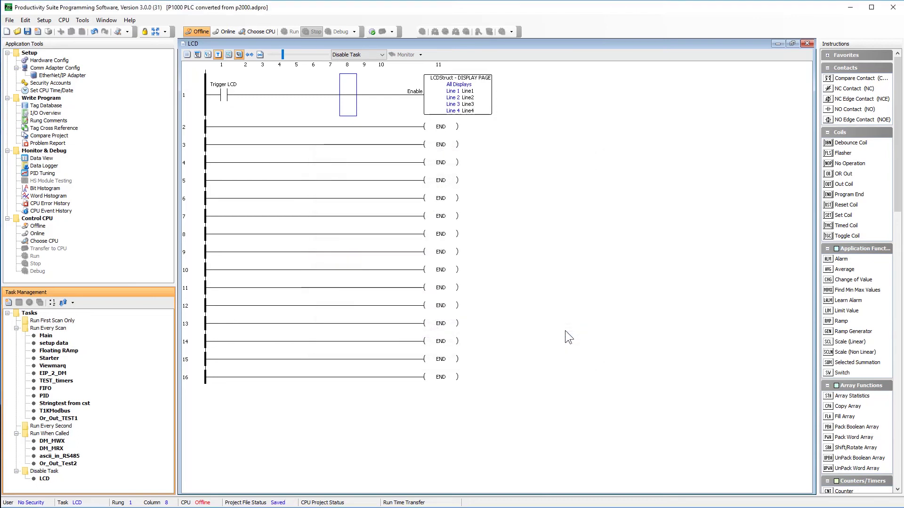